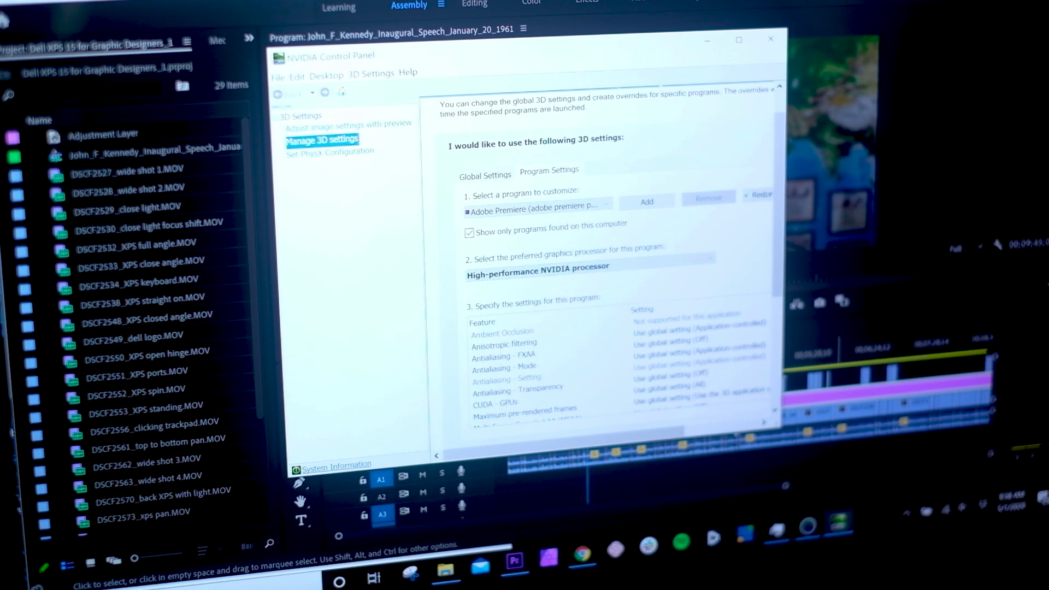
Set NVIDIA Control Panel aside and confirm the Mercury GPU Acceleration (CUDA) renderer in Project Settings
drag(618, 54, 793, 51)
click(887, 39)
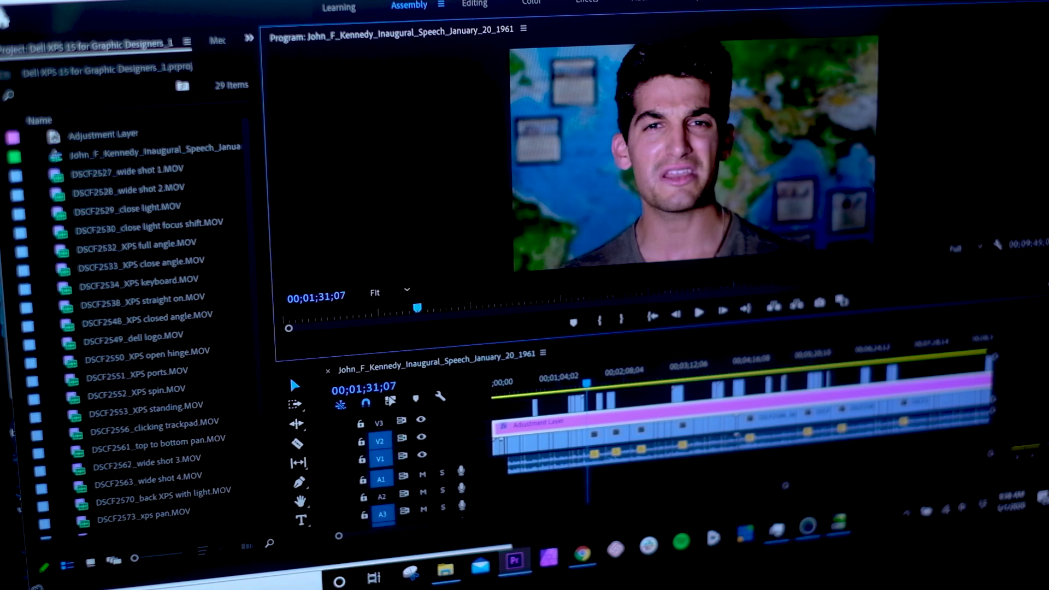
click(3, 19)
mouse_move(66, 406)
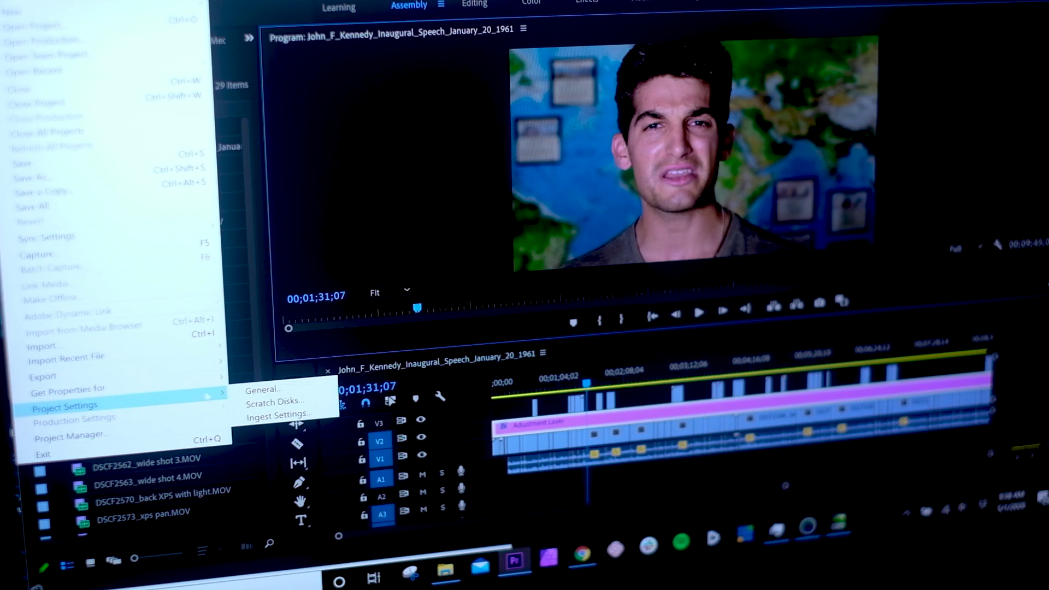
click(263, 389)
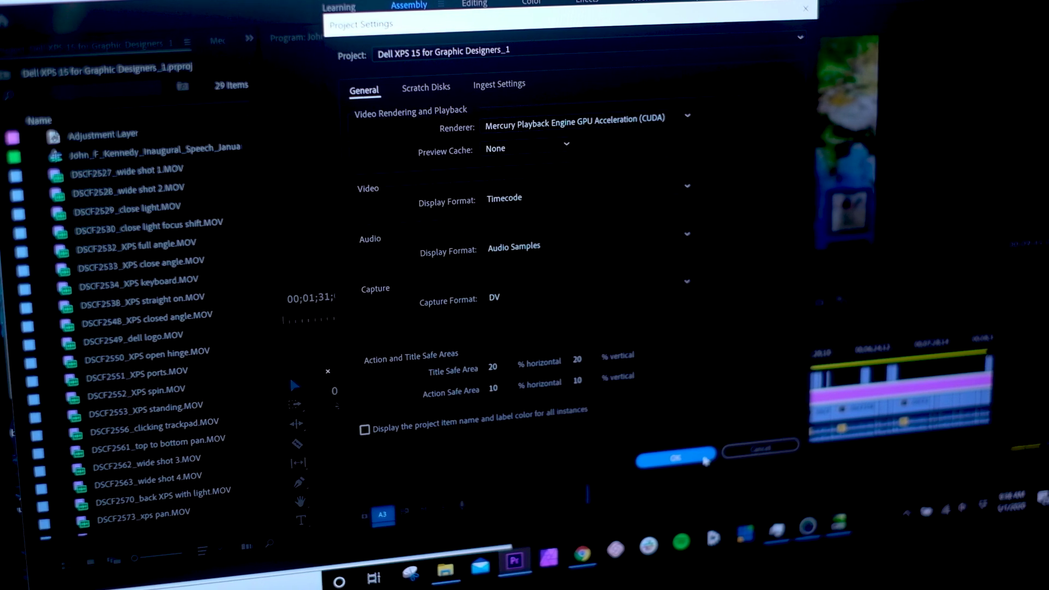
click(705, 459)
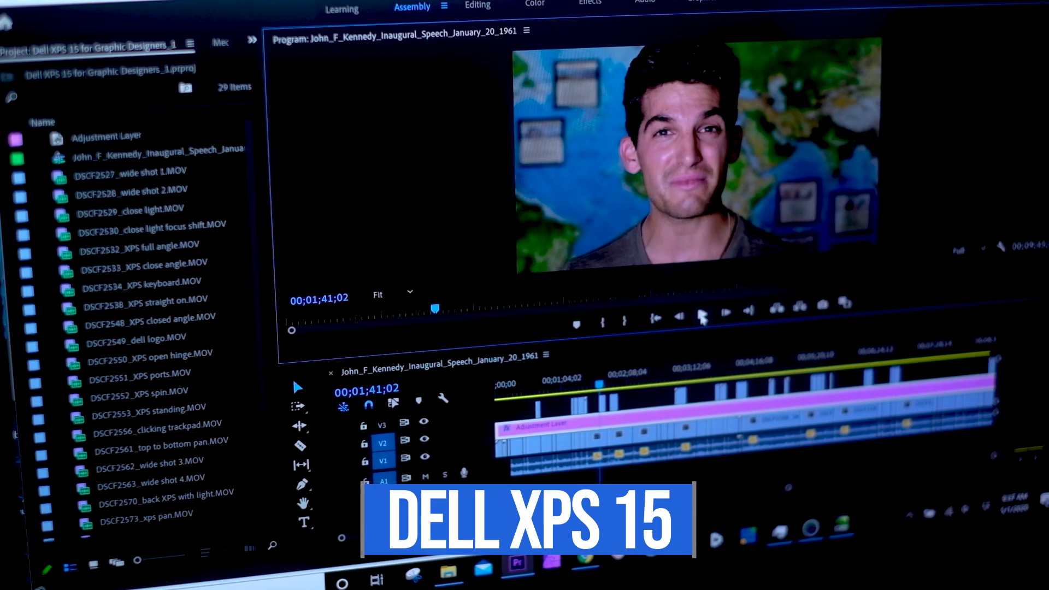
Play the sequence to watch GPU usage, lowering the system volume
click(703, 316)
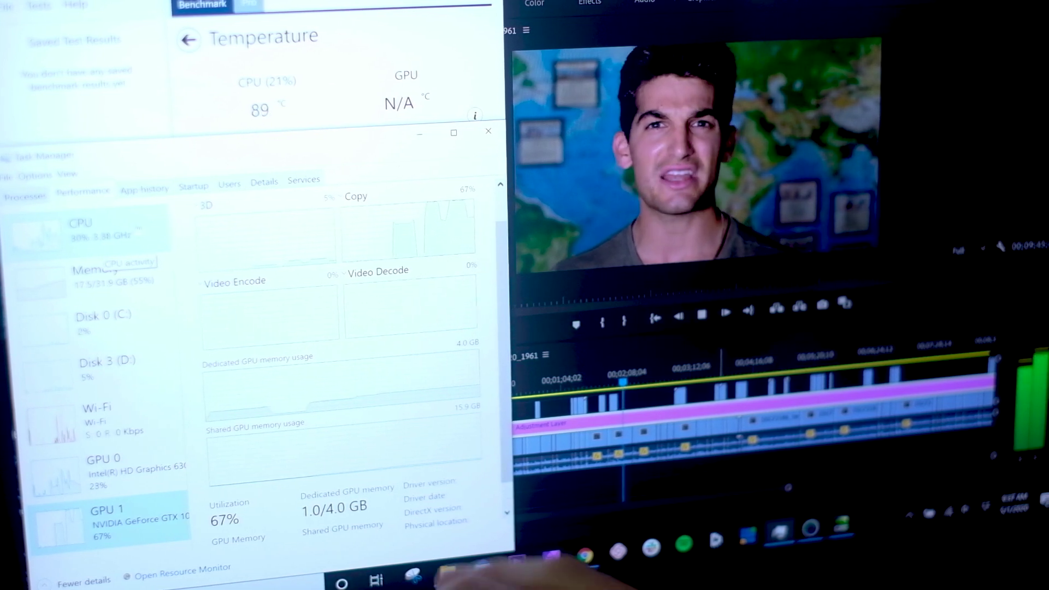
key(XF86AudioLowerVolume)
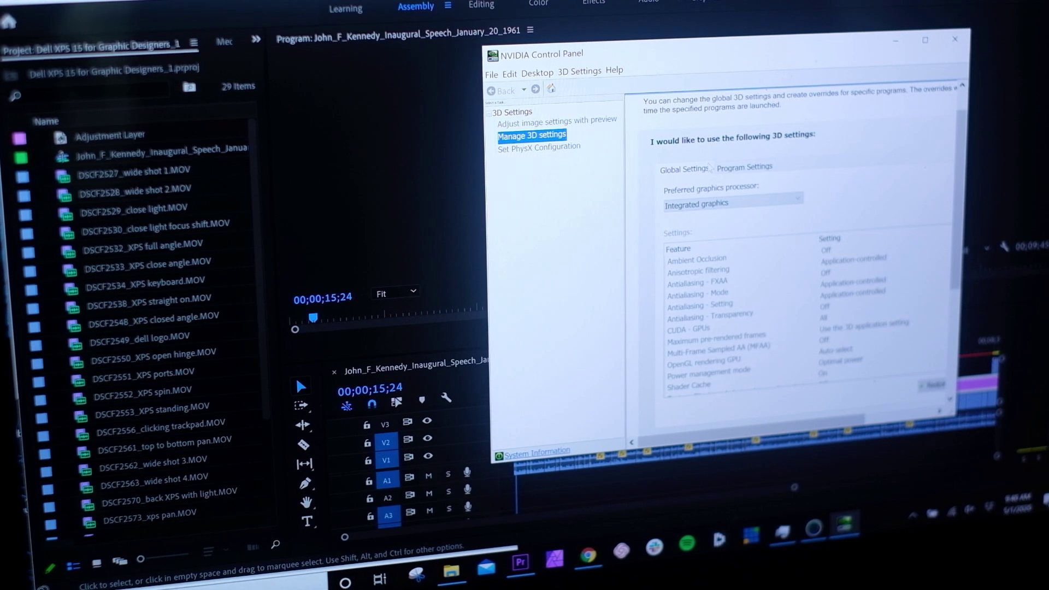
Set Integrated graphics as the preferred graphics processor and close NVIDIA Control Panel
click(718, 204)
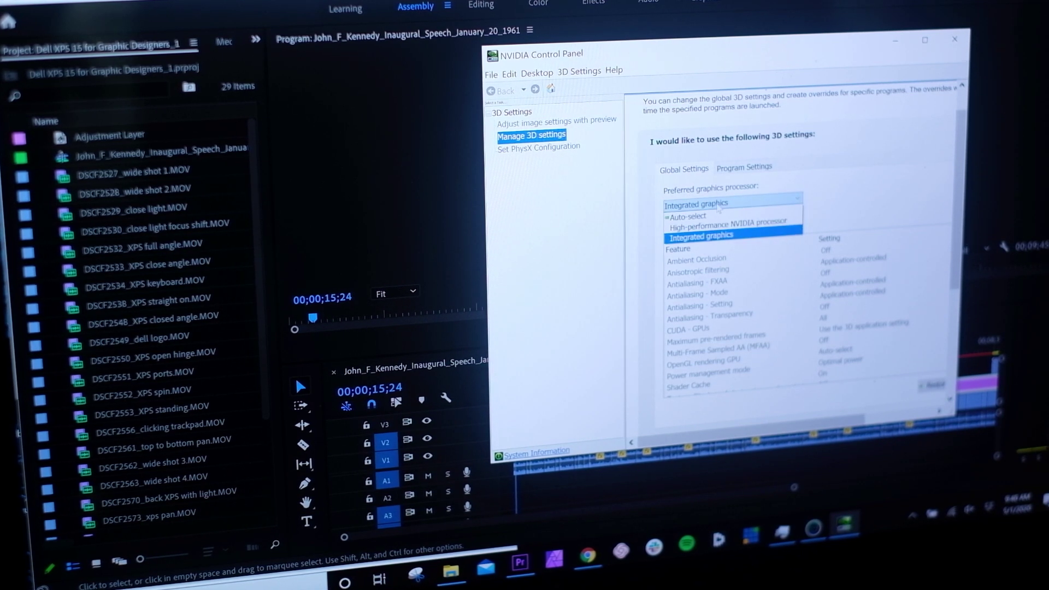
click(732, 236)
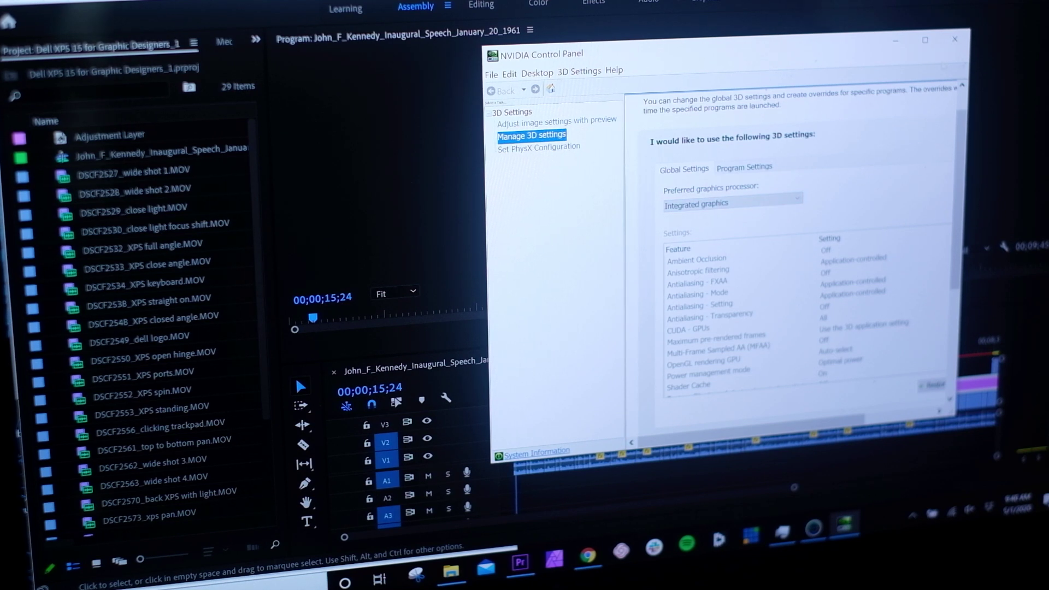
click(955, 39)
Switch the project renderer to Mercury Playback Engine Software Only
key(alt+f)
mouse_move(72, 406)
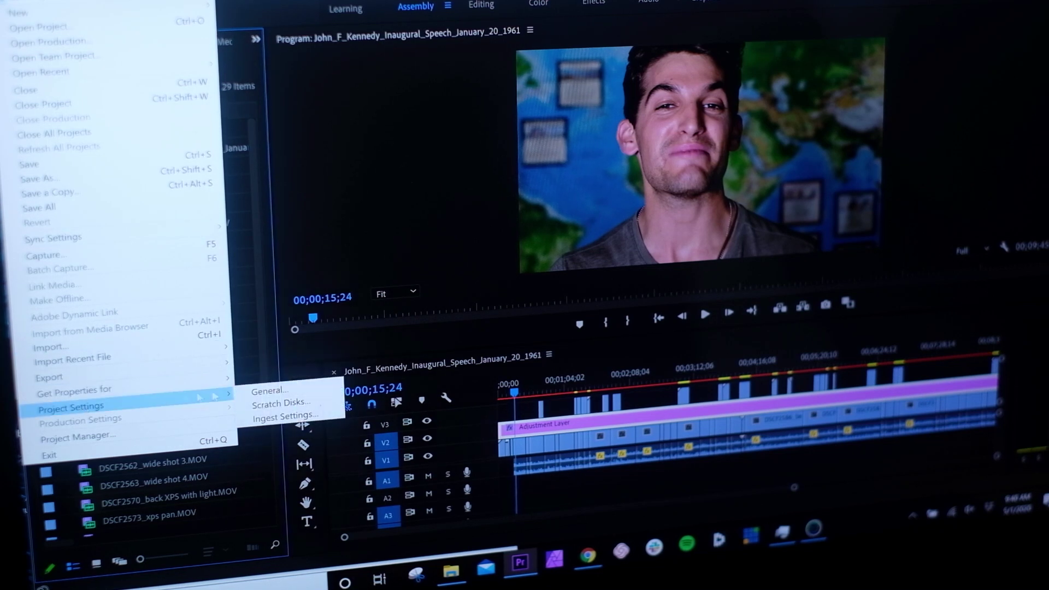
click(251, 395)
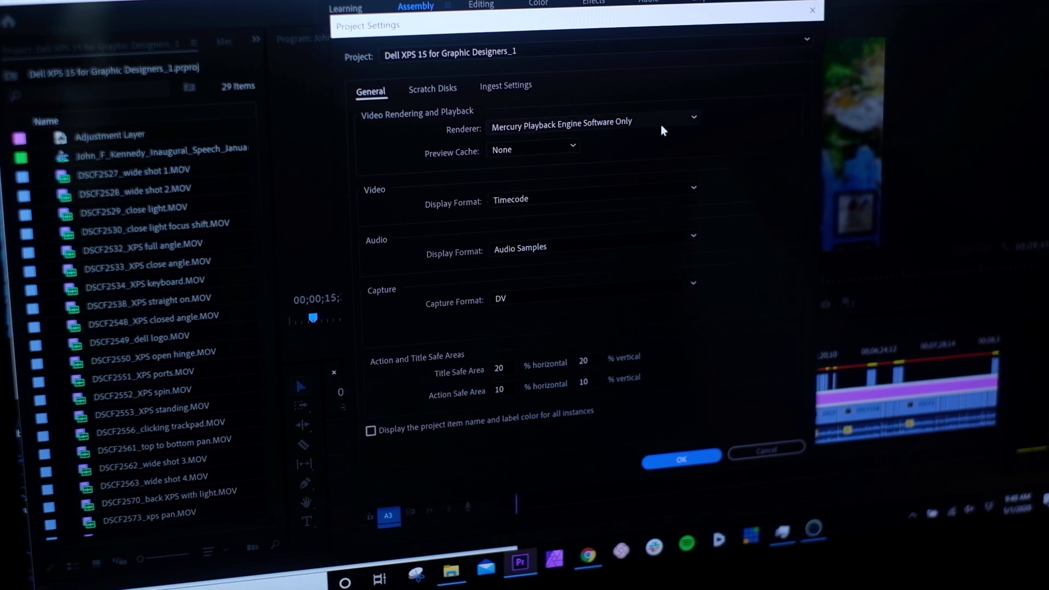
click(660, 124)
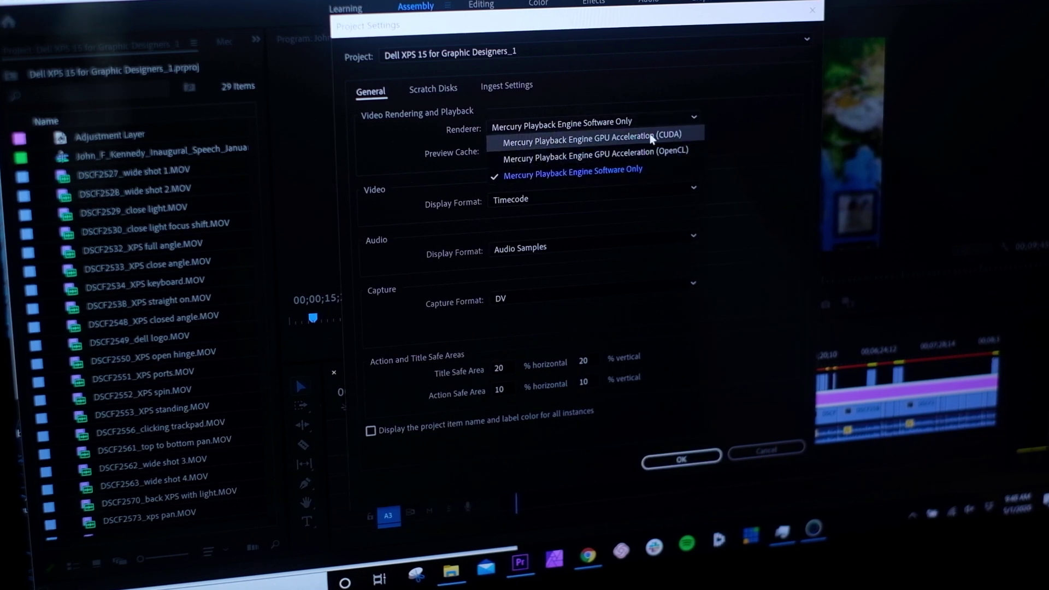
click(631, 172)
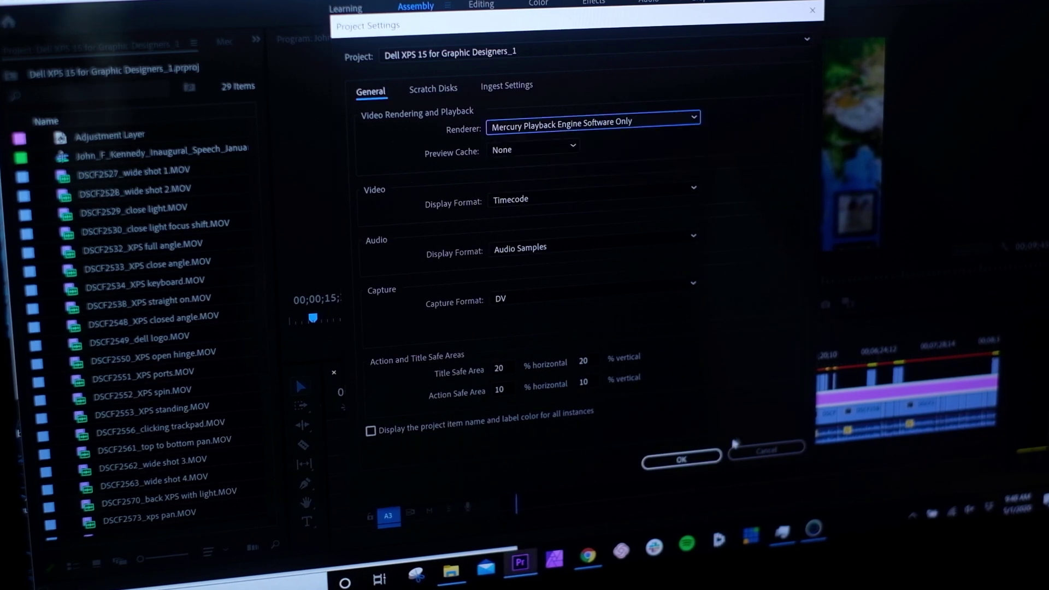
click(685, 461)
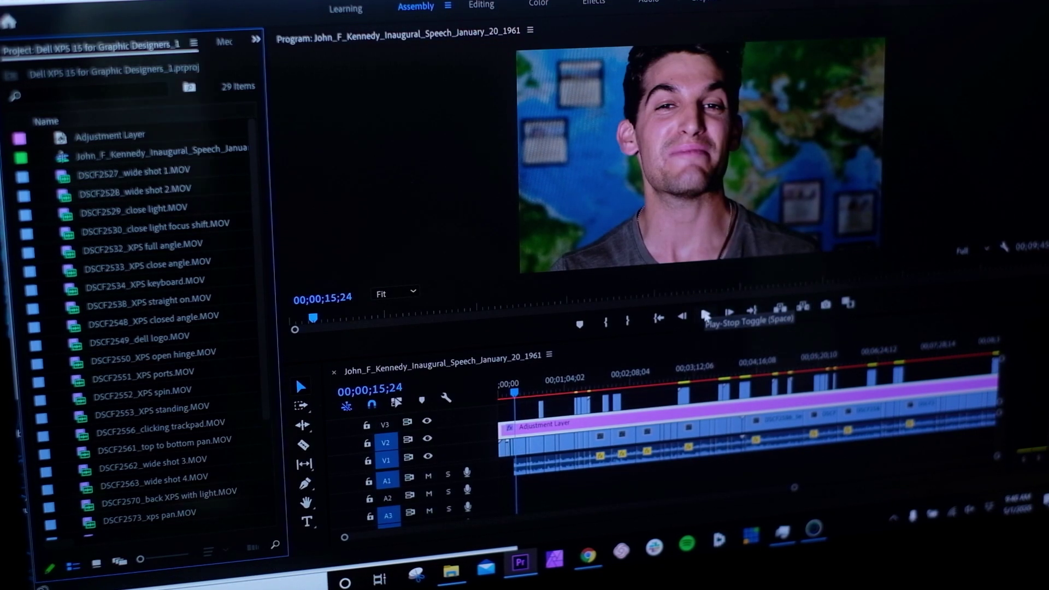
Play the sequence under software-only rendering with Novabench temperatures and Task Manager open
key(XF86AudioRaiseVolume)
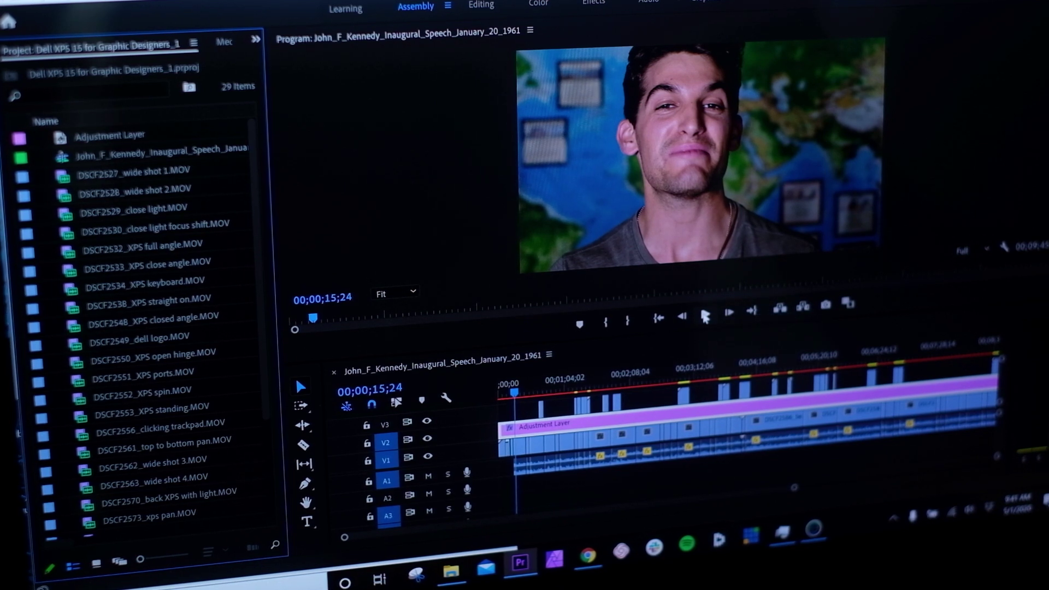
click(707, 317)
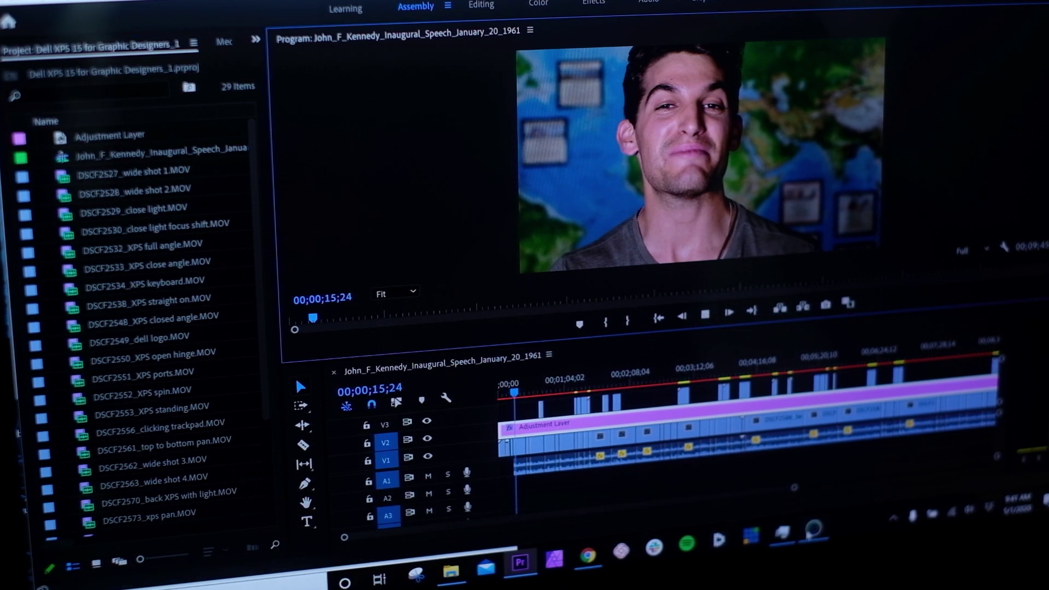
click(813, 531)
key(ctrl+shift+Escape)
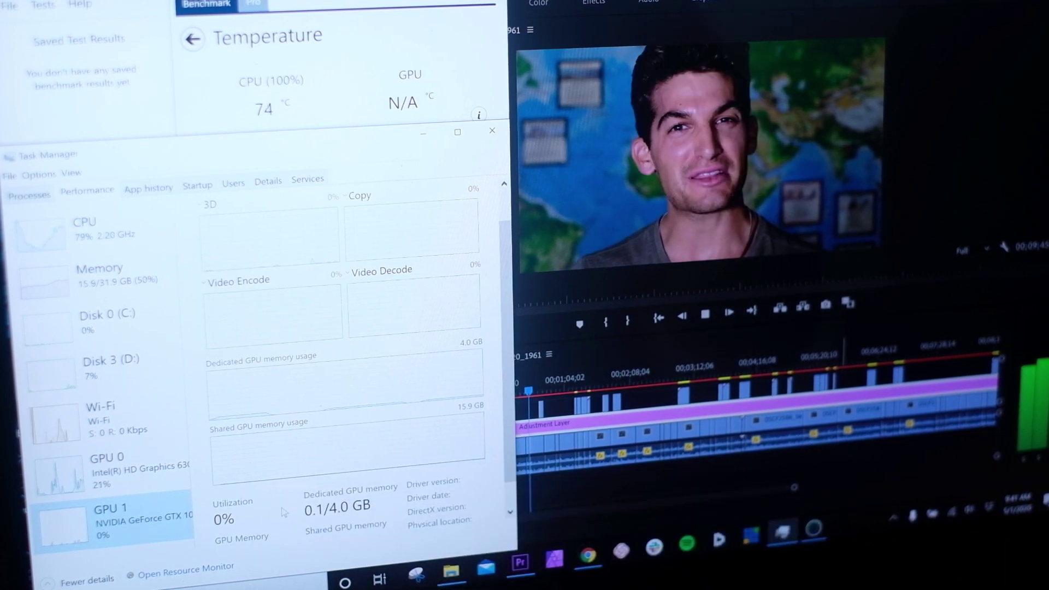
key(XF86AudioMute)
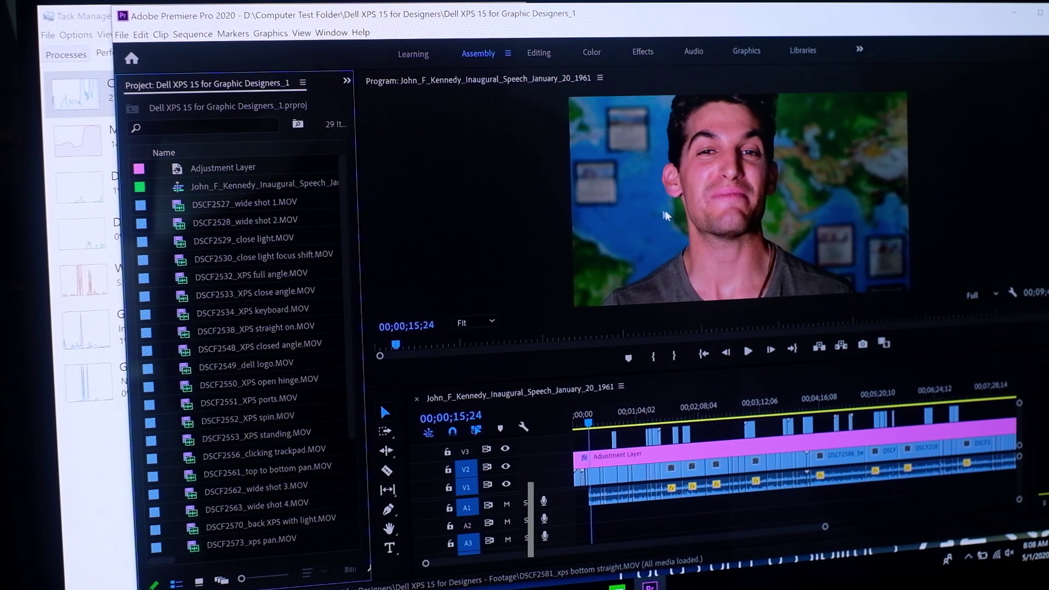
Play the JFK speech sequence and bring Task Manager's CPU graph forward
key(space)
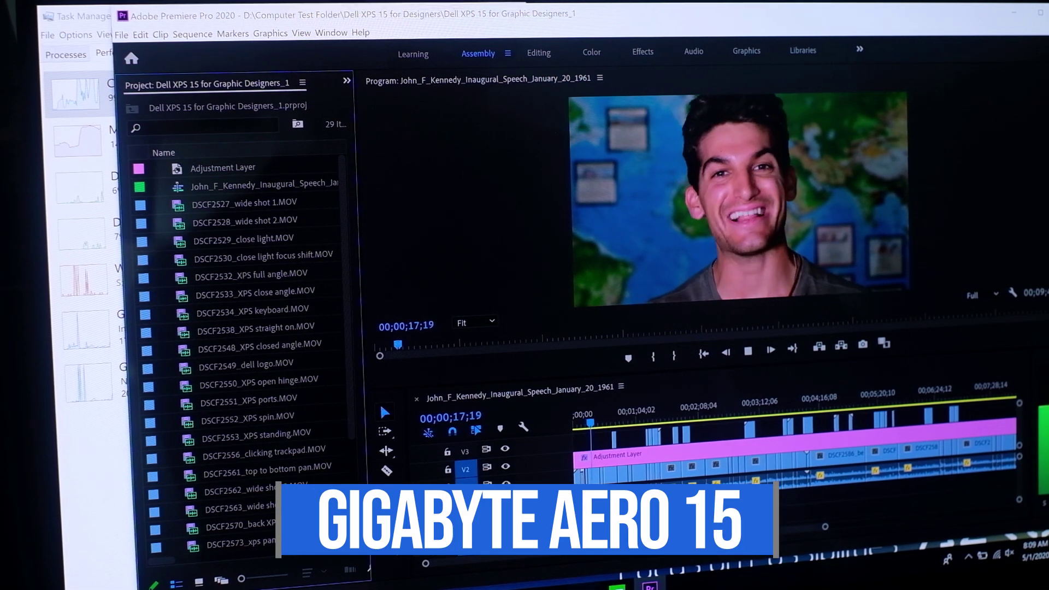
click(78, 99)
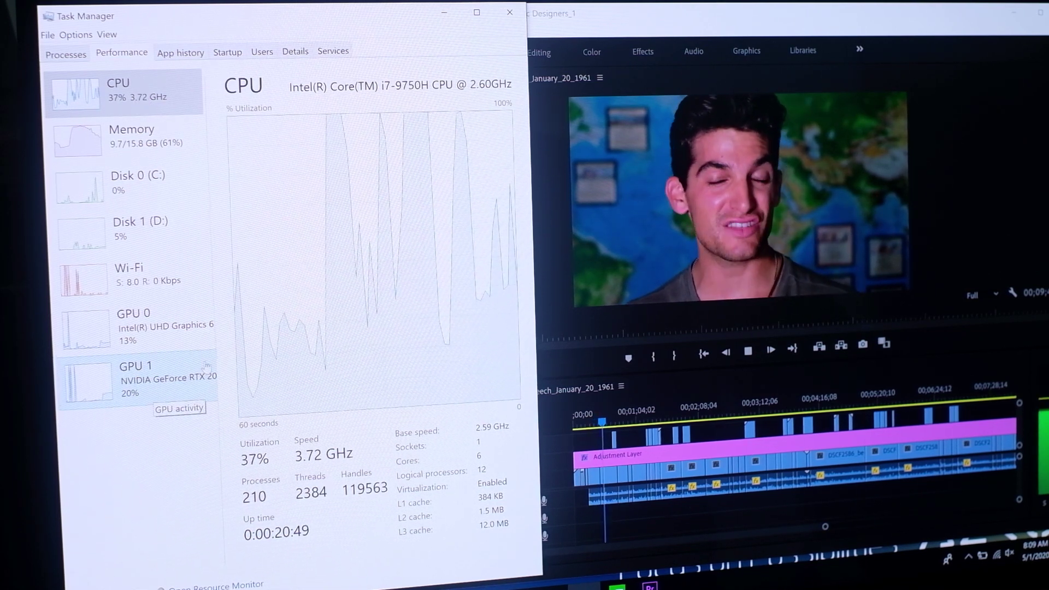
drag(218, 297, 275, 297)
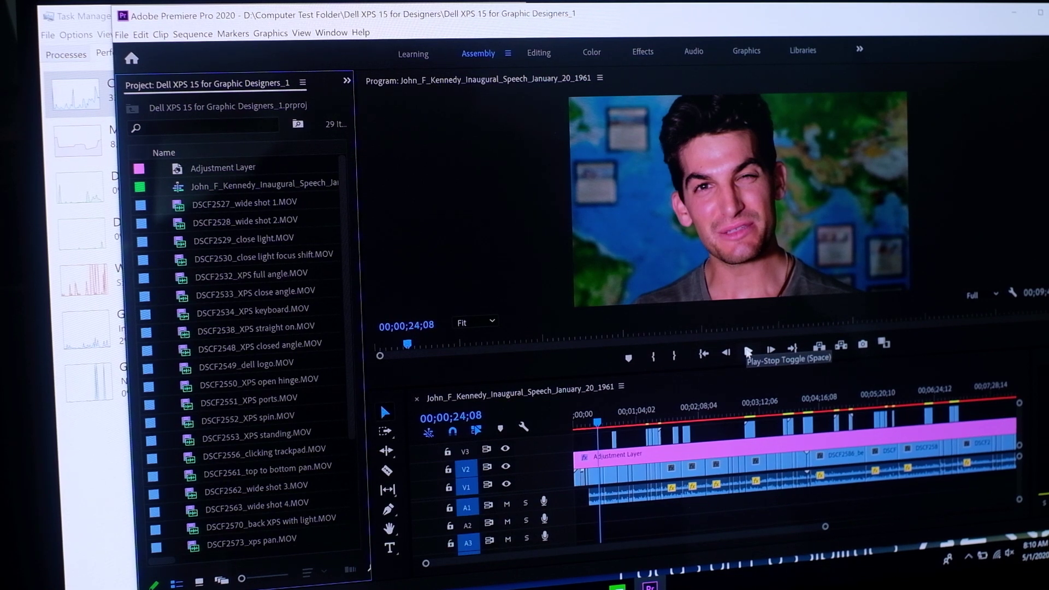
Restart playback and bring Task Manager forward to watch the CPU load
click(747, 352)
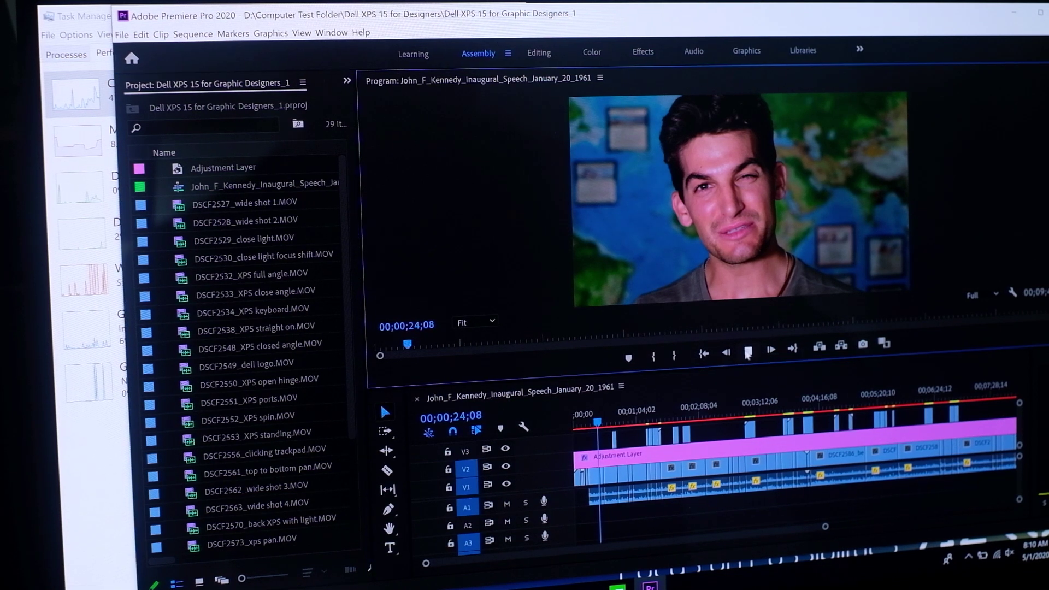
click(102, 483)
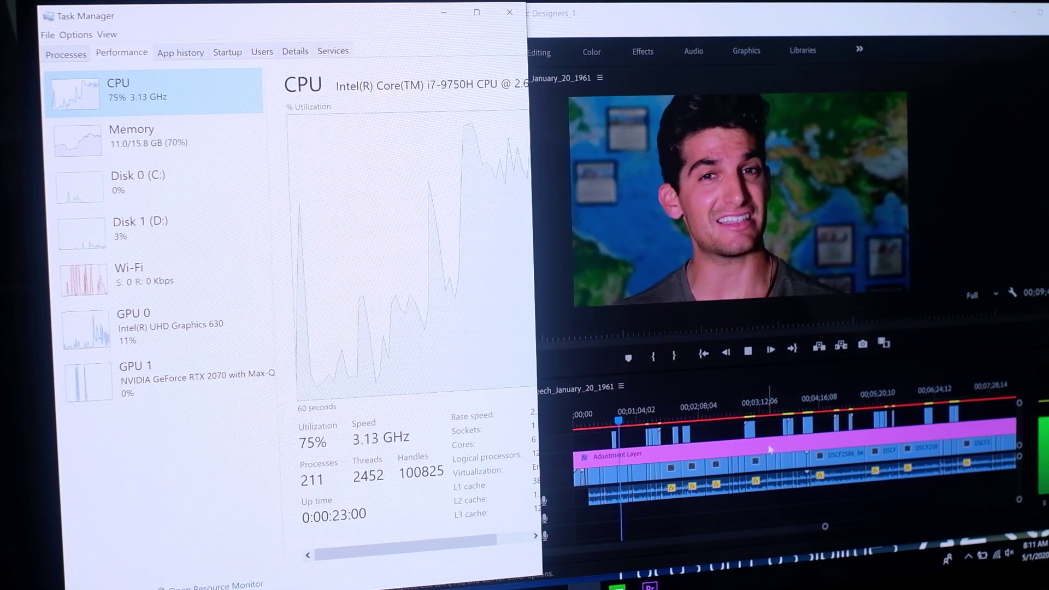
Test 1/2 playback resolution against Task Manager's CPU load, then restore Full resolution
click(748, 354)
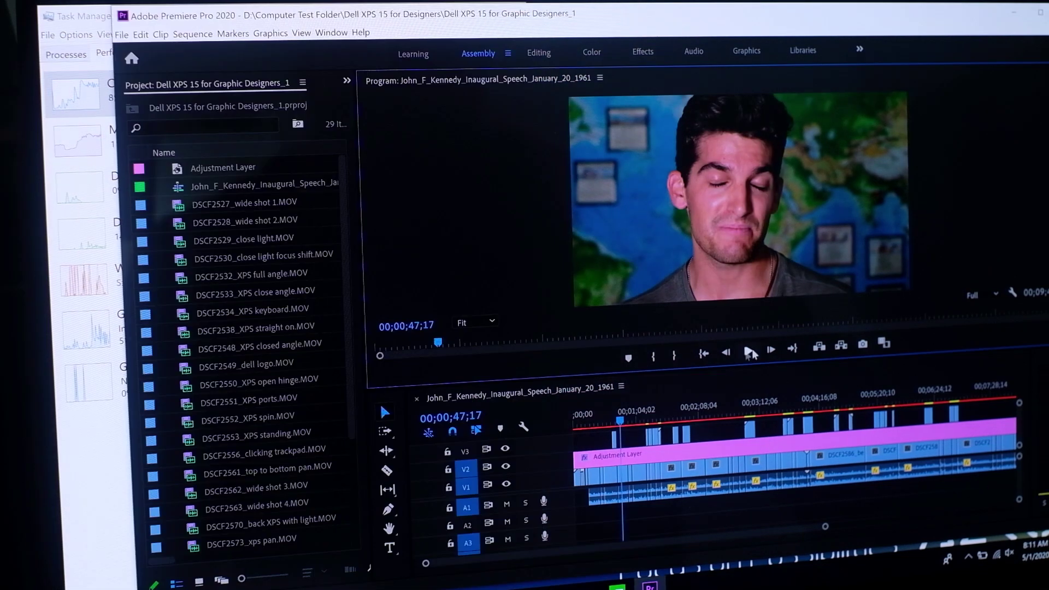
click(988, 295)
click(980, 321)
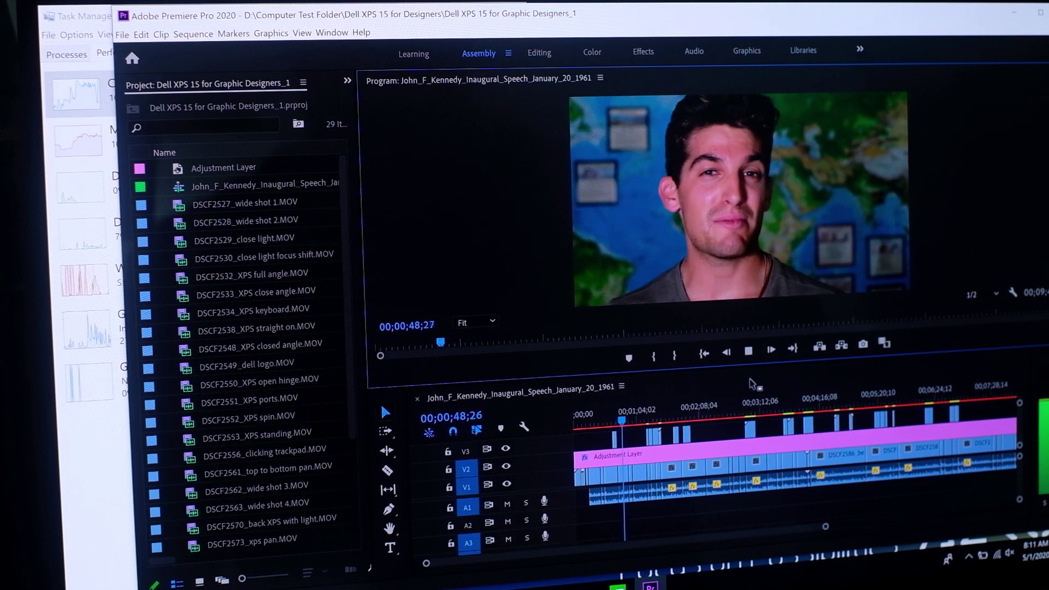
click(76, 92)
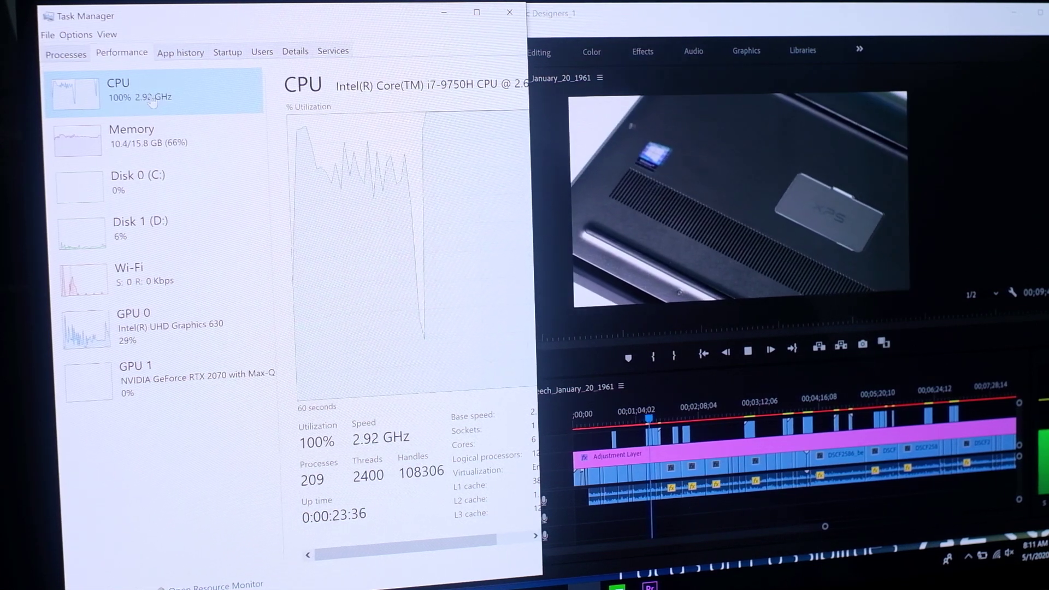
click(975, 294)
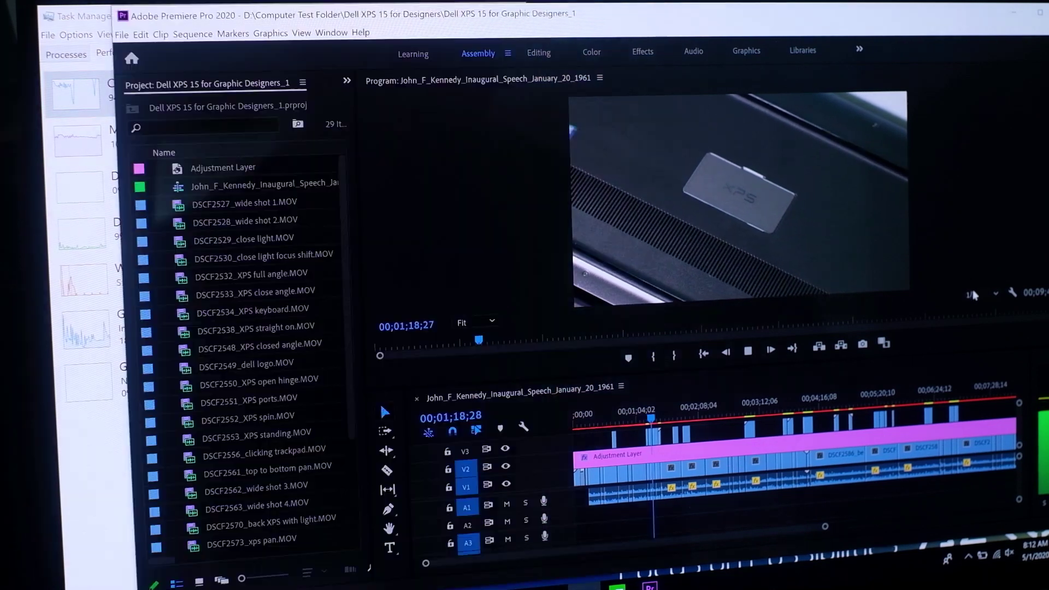
click(979, 307)
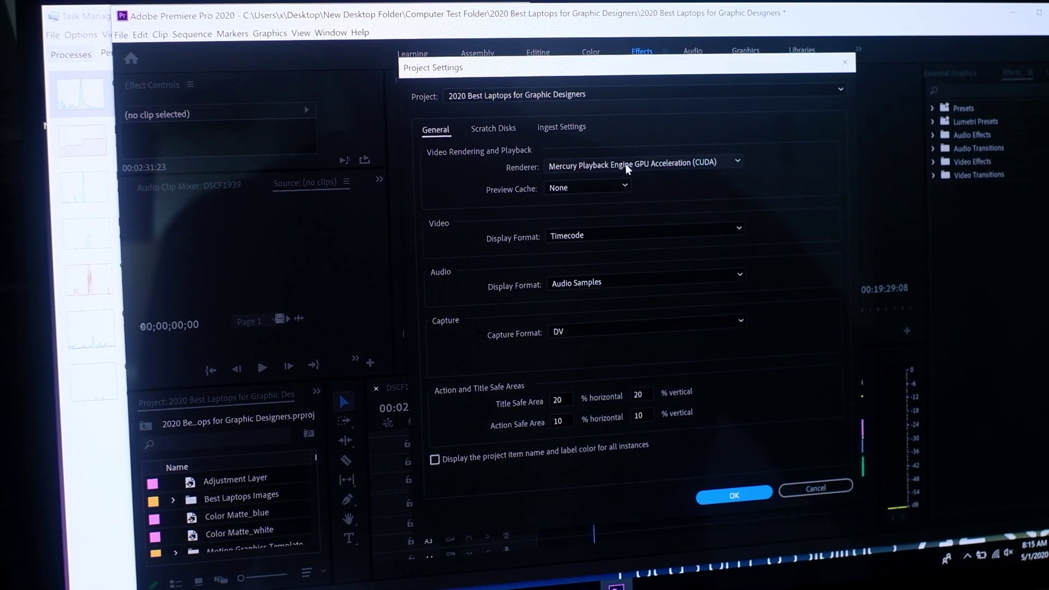
Confirm the Best Laptops project's GPU Acceleration (CUDA) settings
click(731, 495)
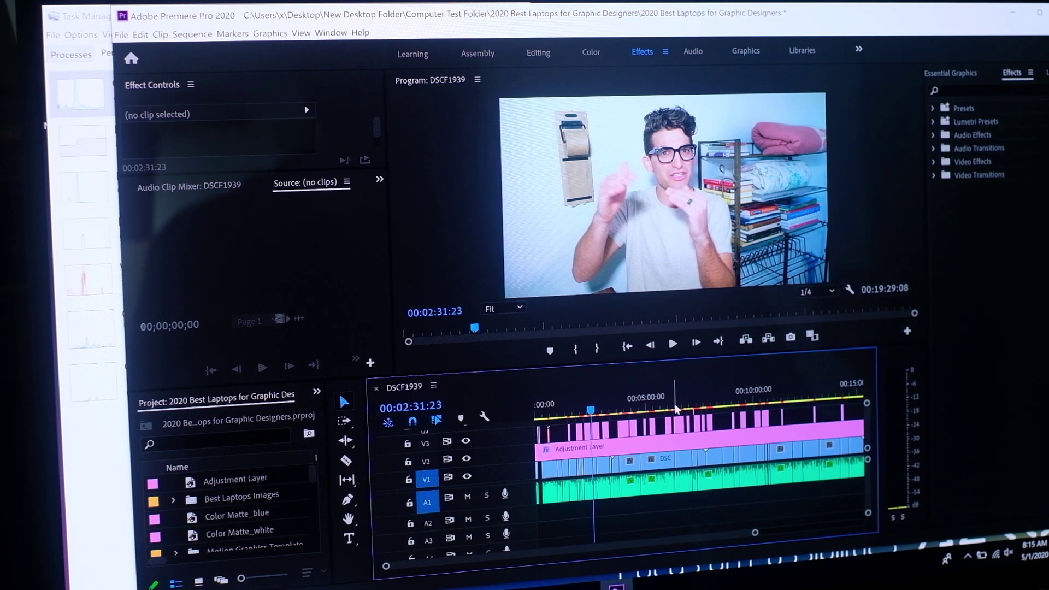
Render previews for the whole sequence
key(Return)
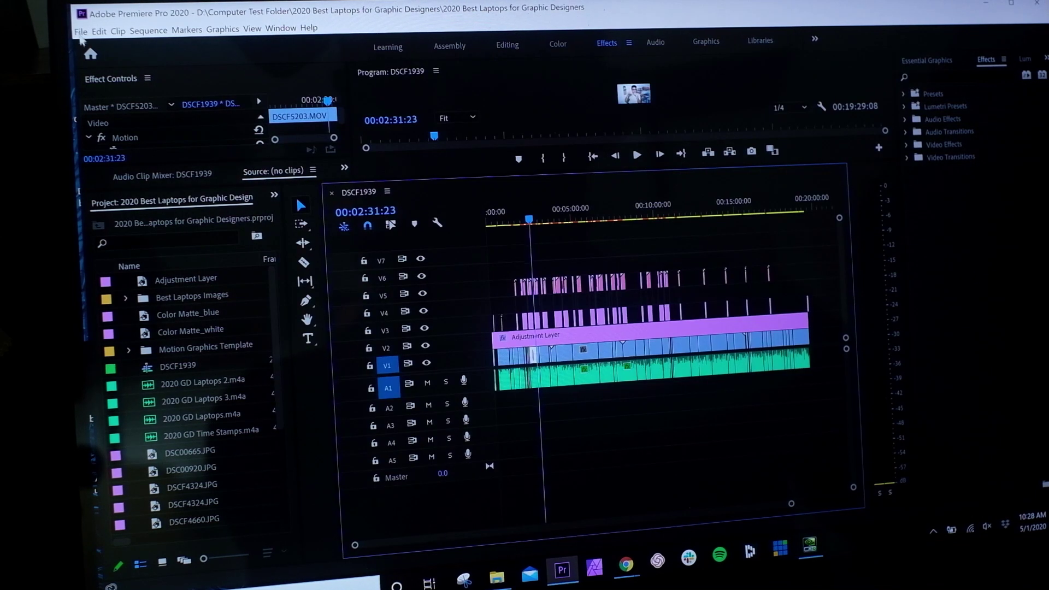
Reopen the laptop-review project's General settings and accept the GPU Acceleration (CUDA) renderer
click(81, 30)
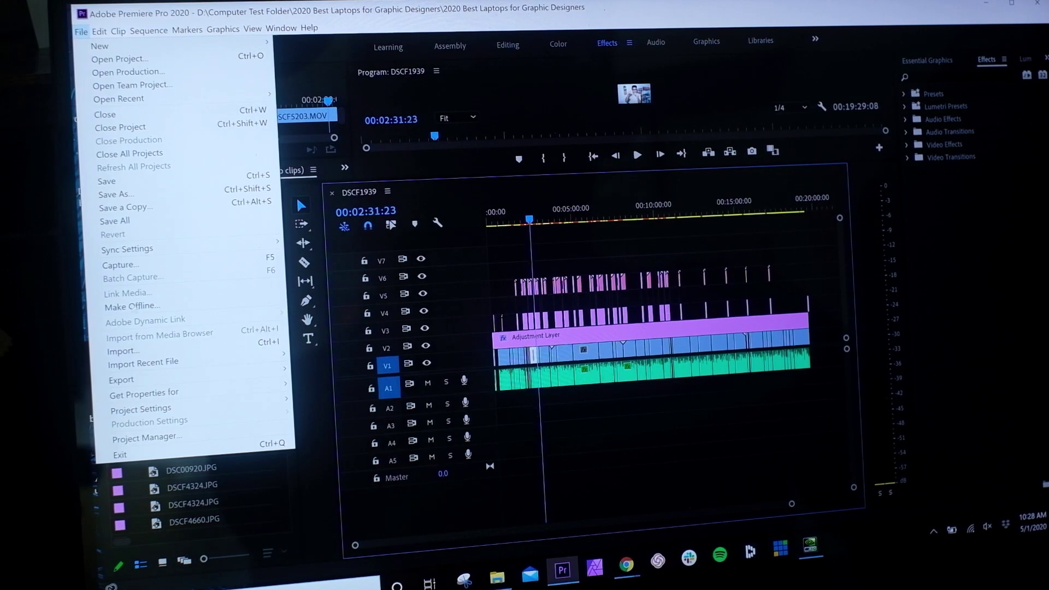
click(140, 408)
click(328, 392)
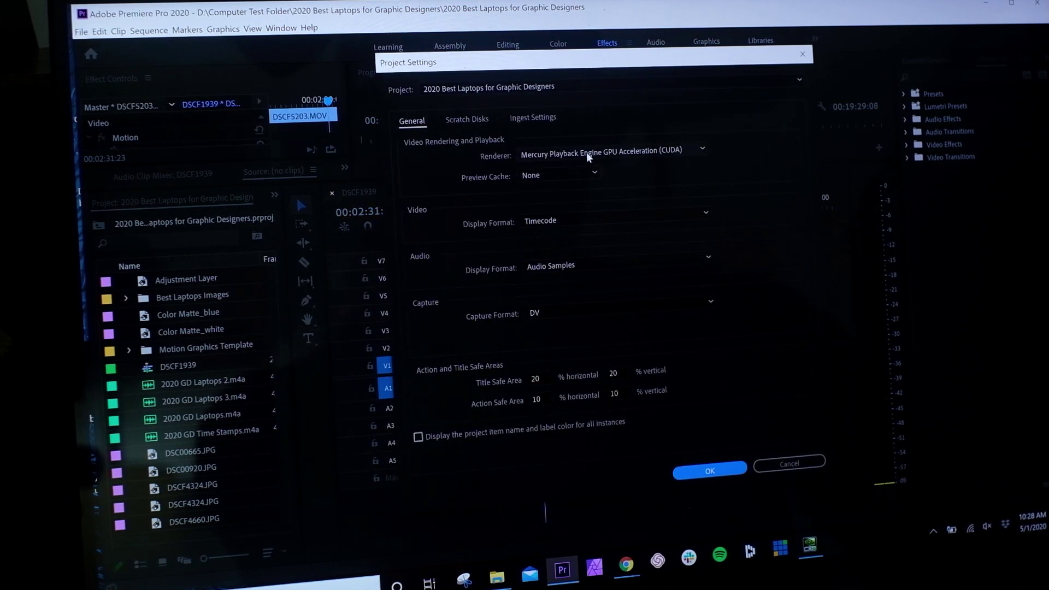
click(735, 473)
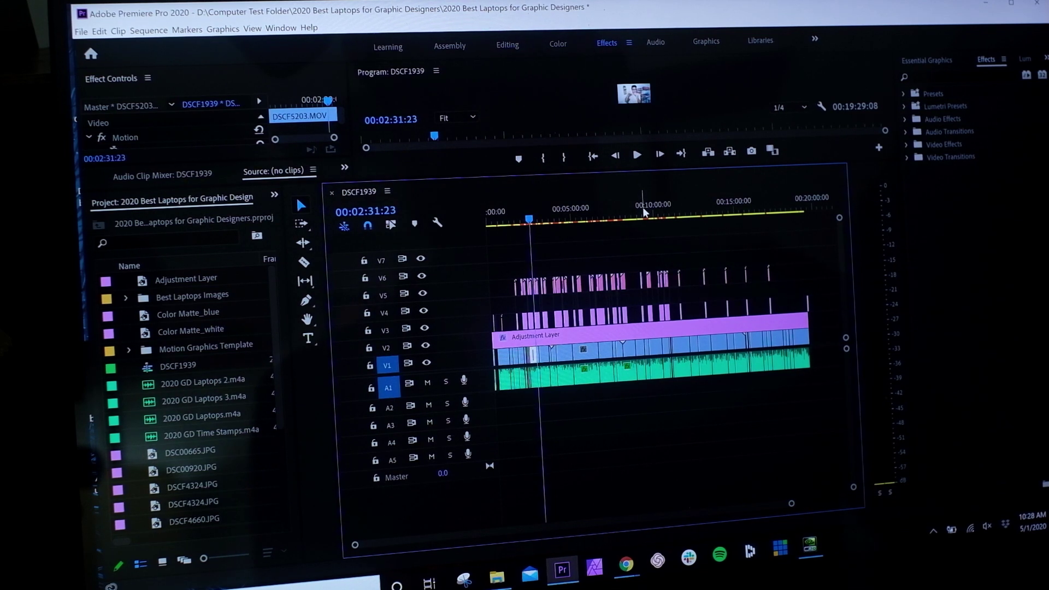
Start rendering video previews for the laptop-review sequence and time the render
key(Return)
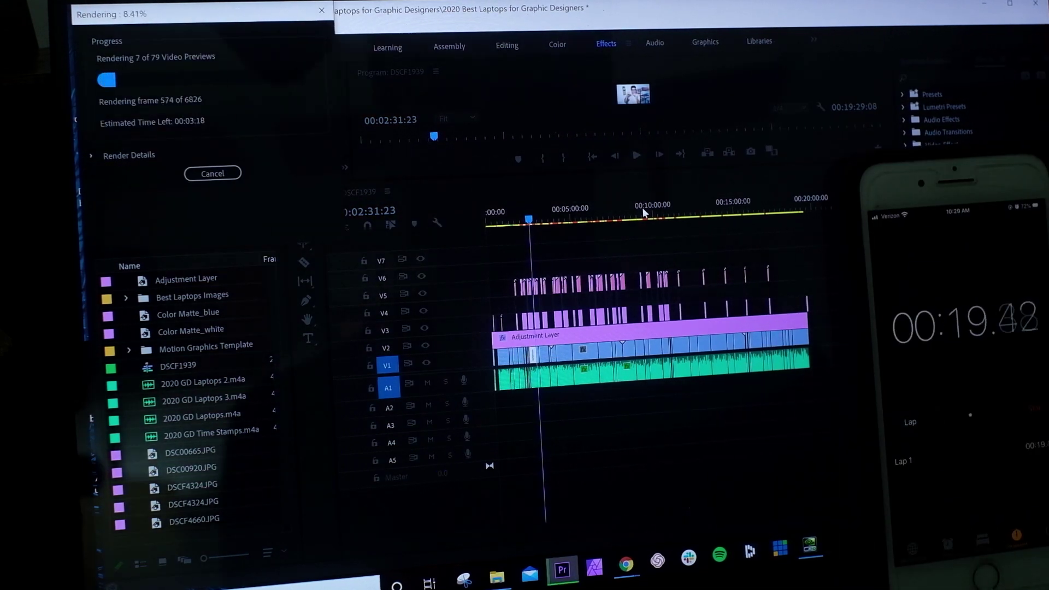